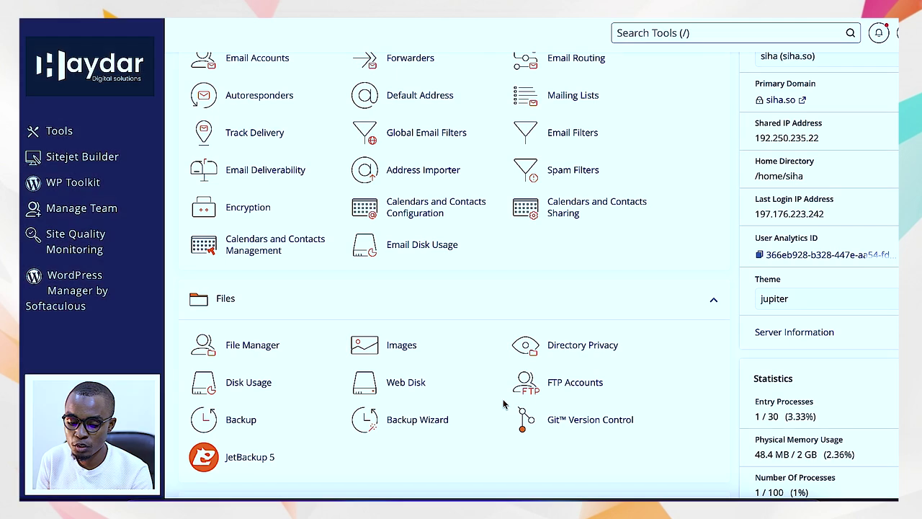
- Open WP Toolkit from the cPanel sidebar, which shows no WordPress sites connected yet
{"action": "scroll", "coordinate": [503, 405], "scroll_direction": "down", "scroll_amount": 1}
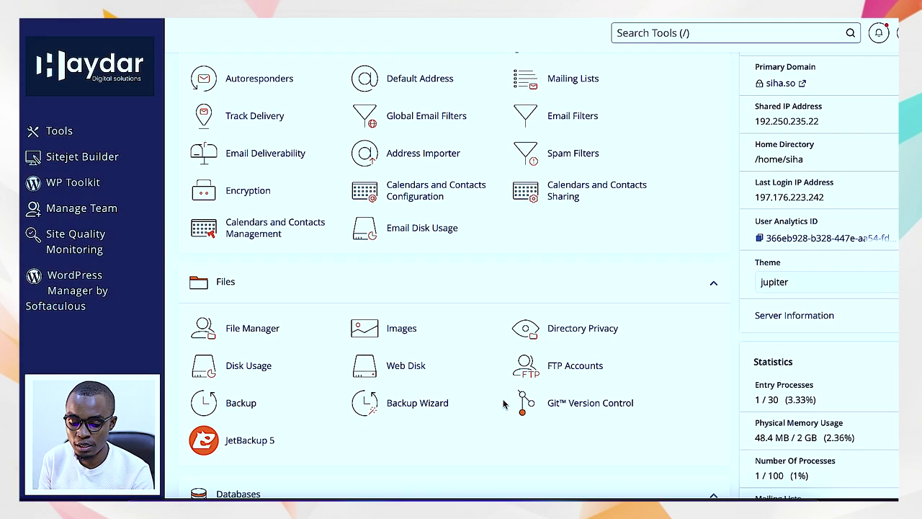
{"action": "scroll", "coordinate": [503, 405], "scroll_direction": "down", "scroll_amount": 3}
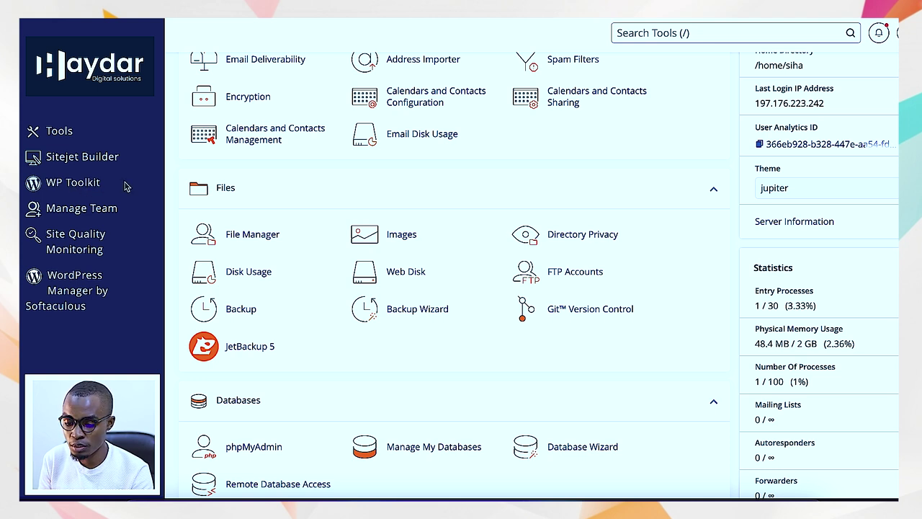
{"action": "left_click", "coordinate": [126, 186]}
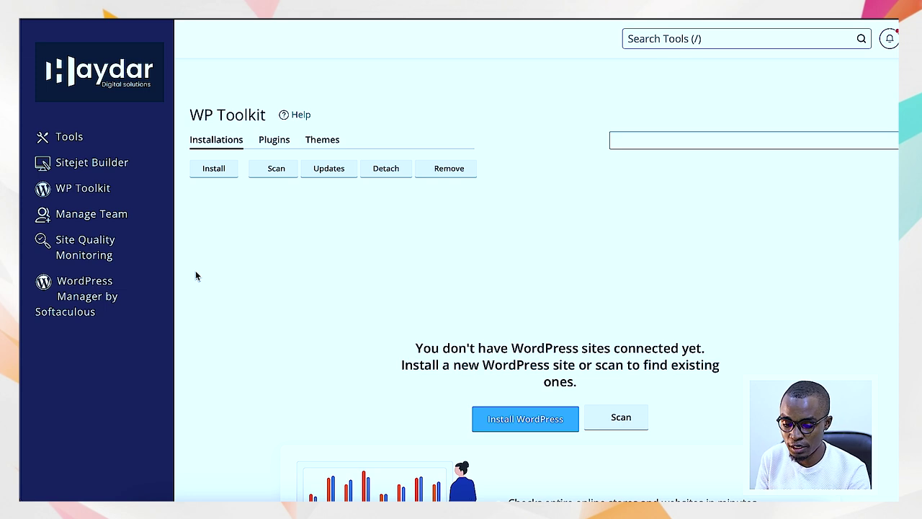
- Start a WordPress 6.5.5 install on siha.so and change the website title to 'Siha Test'
{"action": "left_click", "coordinate": [526, 426]}
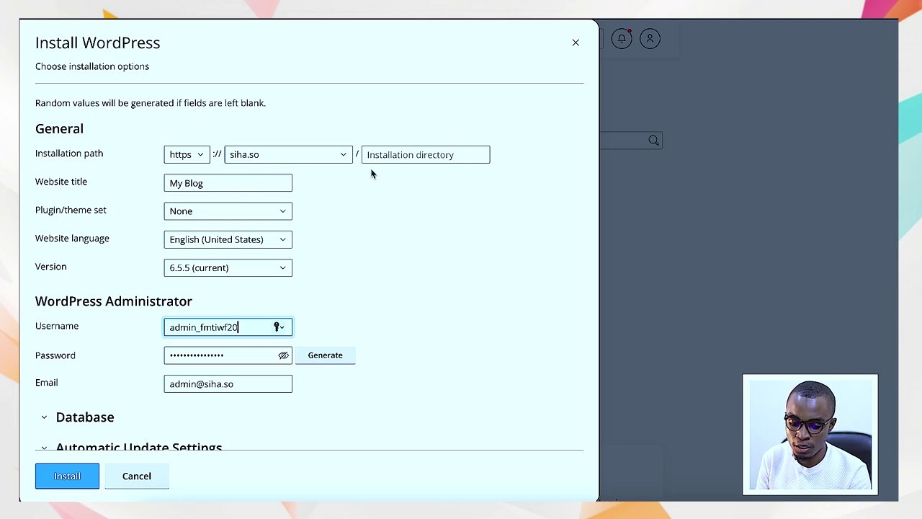
{"action": "left_click_drag", "start_coordinate": [209, 183], "coordinate": [125, 184]}
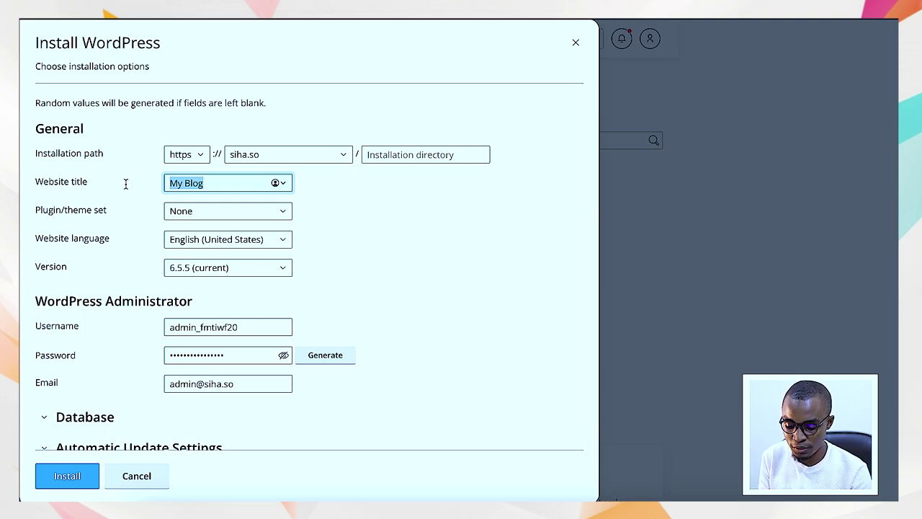
{"action": "type", "text": "Siha"}
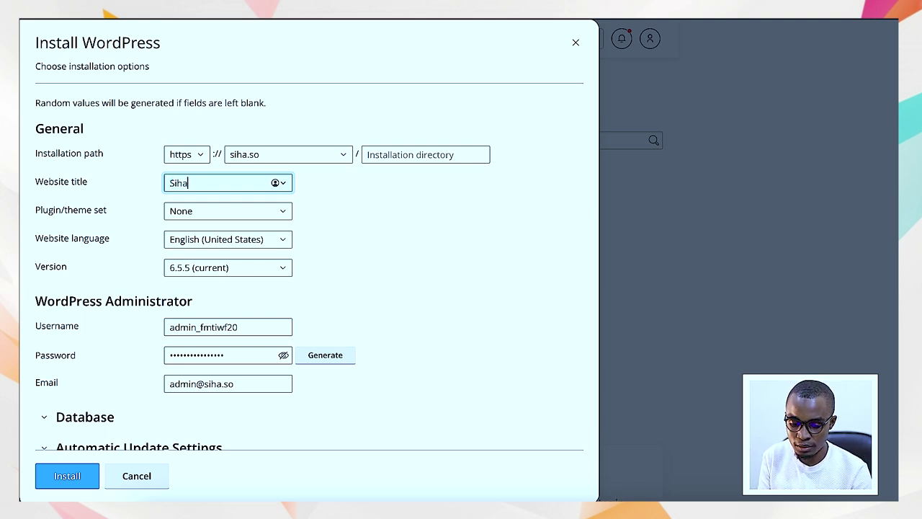
{"action": "left_click_drag", "start_coordinate": [206, 218], "coordinate": [108, 212]}
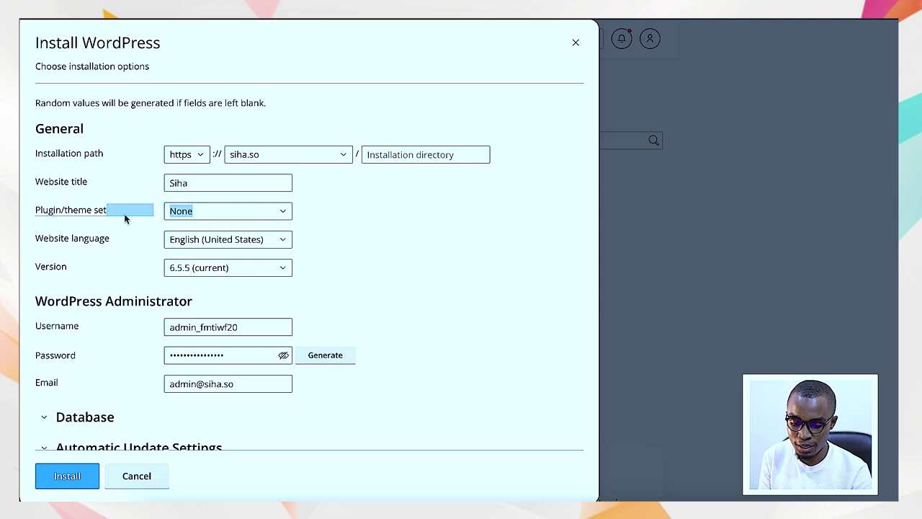
{"action": "left_click", "coordinate": [326, 216]}
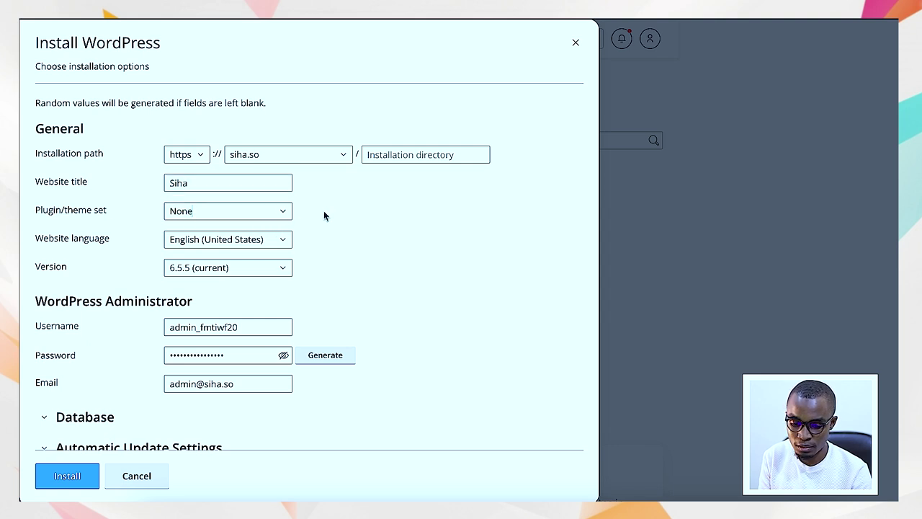
{"action": "left_click", "coordinate": [225, 185]}
{"action": "type", "text": "Test"}
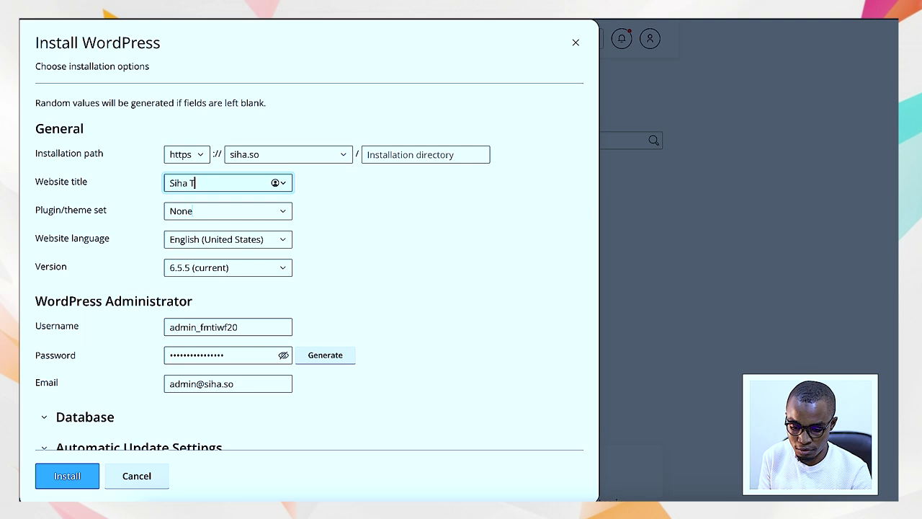
{"action": "left_click", "coordinate": [366, 209]}
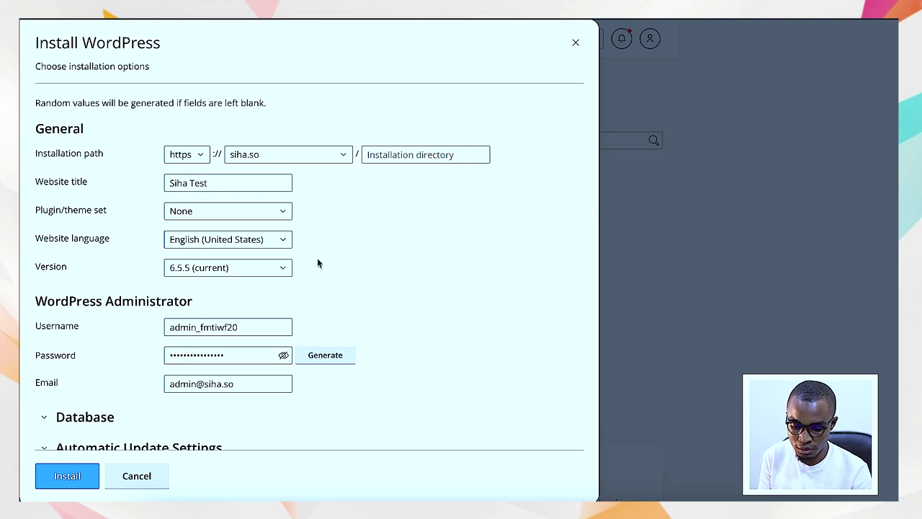
{"action": "left_click", "coordinate": [250, 327]}
{"action": "scroll", "coordinate": [322, 271], "scroll_direction": "down", "scroll_amount": 1}
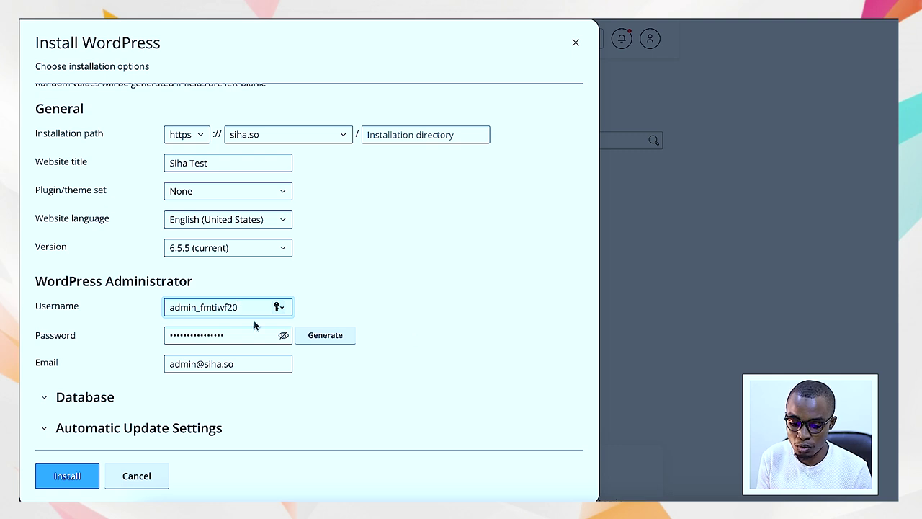
- Remove the 'admin_' prefix from the administrator username and reveal the generated password
{"action": "left_click_drag", "start_coordinate": [201, 307], "coordinate": [166, 307]}
{"action": "key", "text": "BackSpace"}
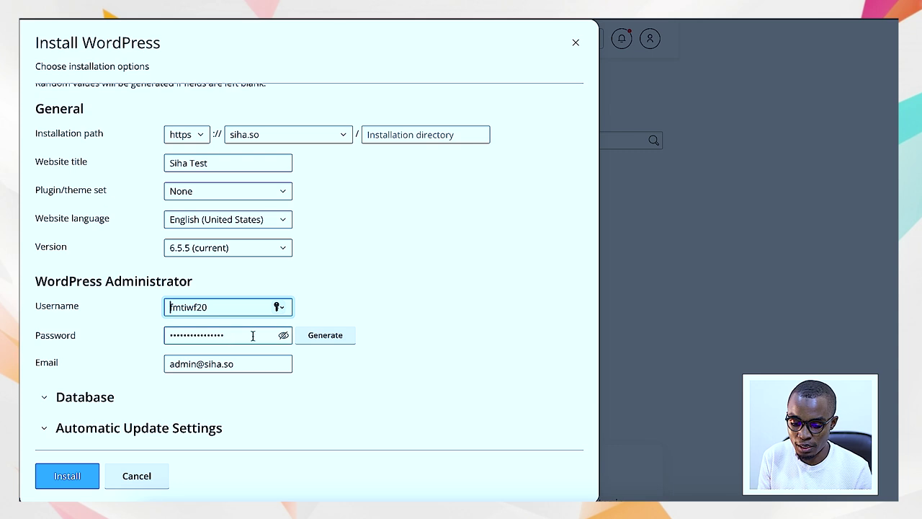
{"action": "left_click", "coordinate": [284, 335]}
{"action": "left_click_drag", "start_coordinate": [261, 335], "coordinate": [120, 332]}
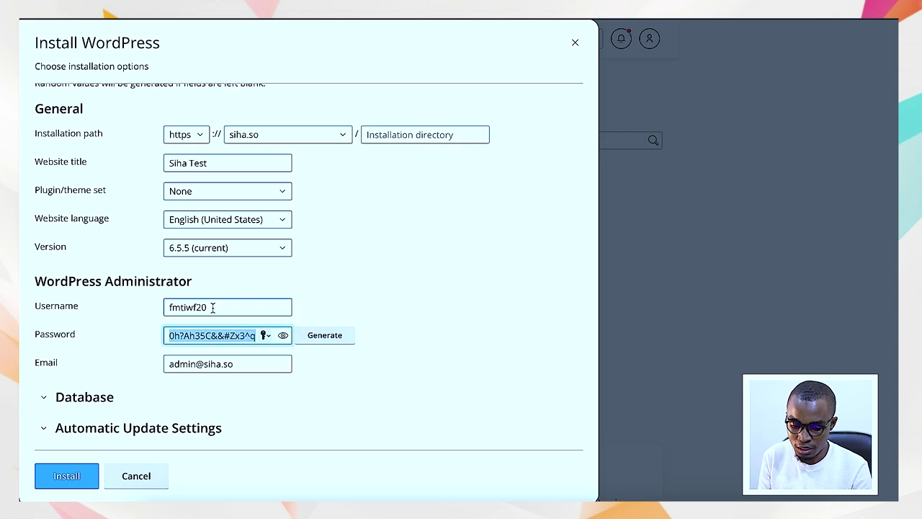
- Copy the shortened username into the WORDPRESS LOGINS document in Word
{"action": "left_click_drag", "start_coordinate": [218, 306], "coordinate": [148, 306]}
{"action": "key", "text": "super+c"}
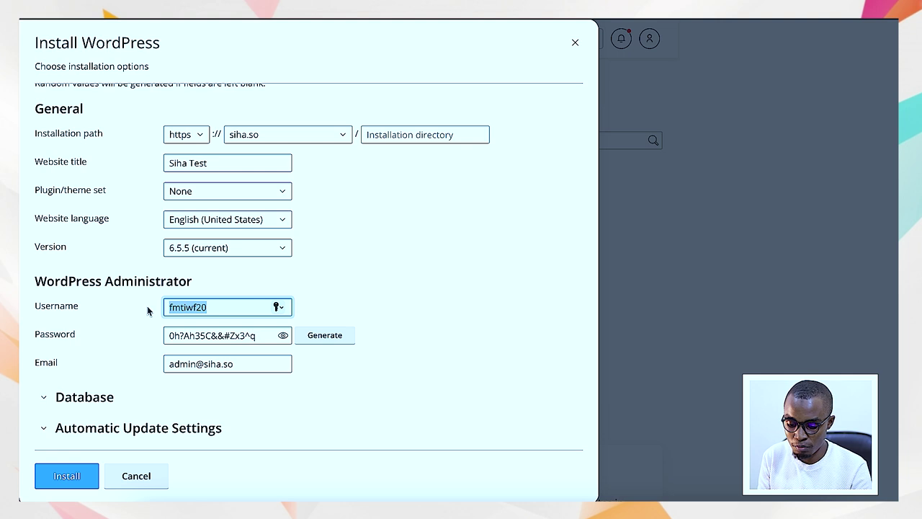
{"action": "left_click", "coordinate": [439, 498]}
{"action": "key", "text": "super+v"}
{"action": "left_click", "coordinate": [268, 178]}
- Label the username line 'Username:' and add a 'Password:' line below it
{"action": "type", "text": "Username"}
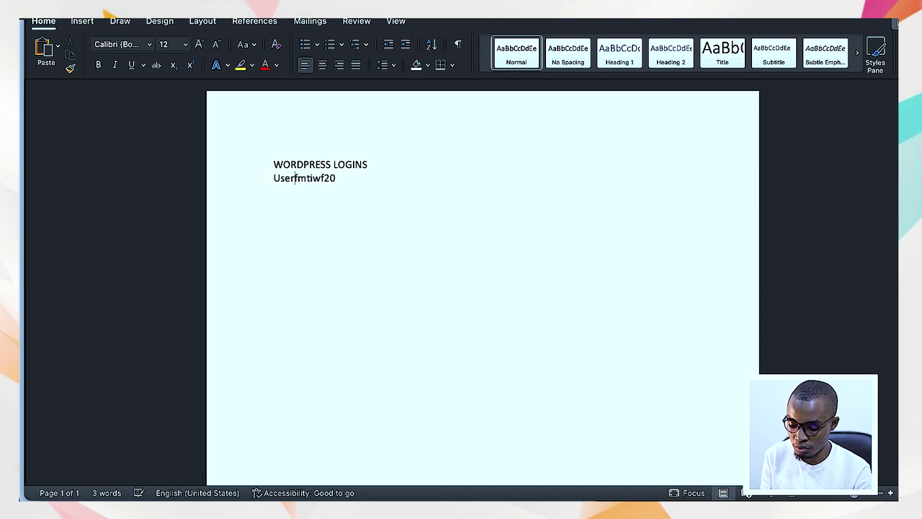
{"action": "type", "text": ":"}
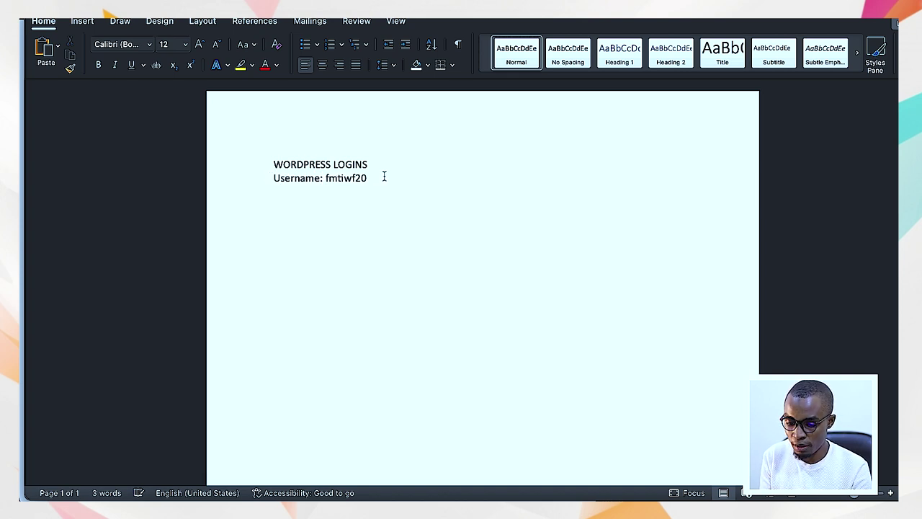
{"action": "key", "text": "Return"}
{"action": "type", "text": "Passw"}
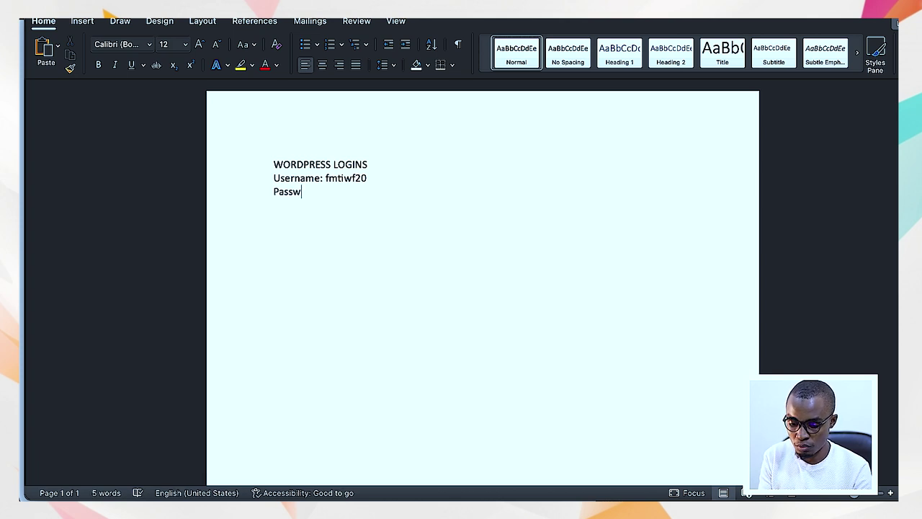
{"action": "type", "text": "ord"}
{"action": "left_click", "coordinate": [315, 178]}
{"action": "key", "text": "BackSpace"}
{"action": "left_click", "coordinate": [344, 196]}
{"action": "type", "text": ":"}
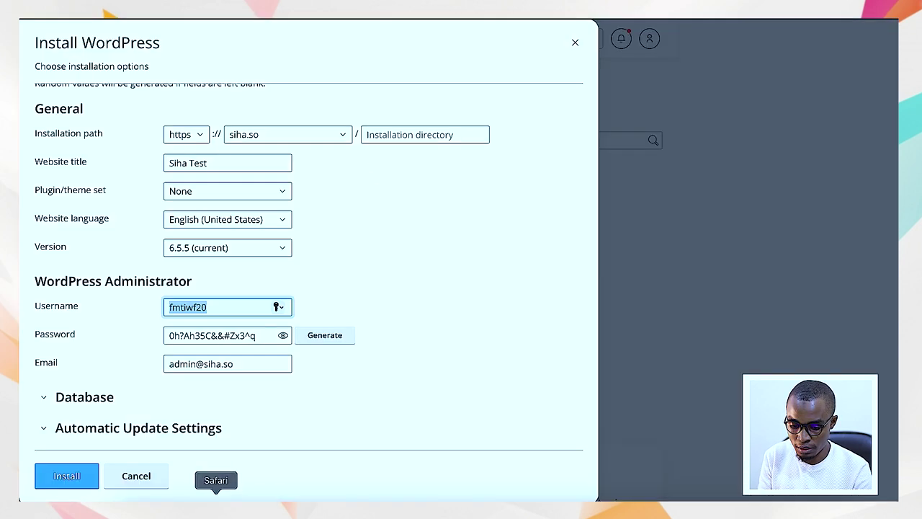
- Copy the admin password from the install form and paste it after 'Password:'
{"action": "left_click", "coordinate": [236, 480]}
{"action": "left_click_drag", "start_coordinate": [260, 336], "coordinate": [169, 336]}
{"action": "key", "text": "super+c"}
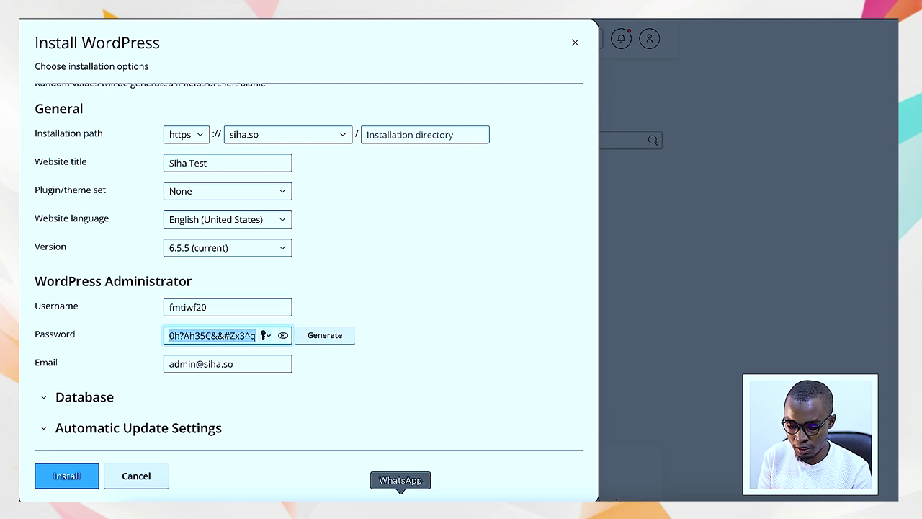
{"action": "left_click", "coordinate": [432, 494]}
{"action": "key", "text": "super+v"}
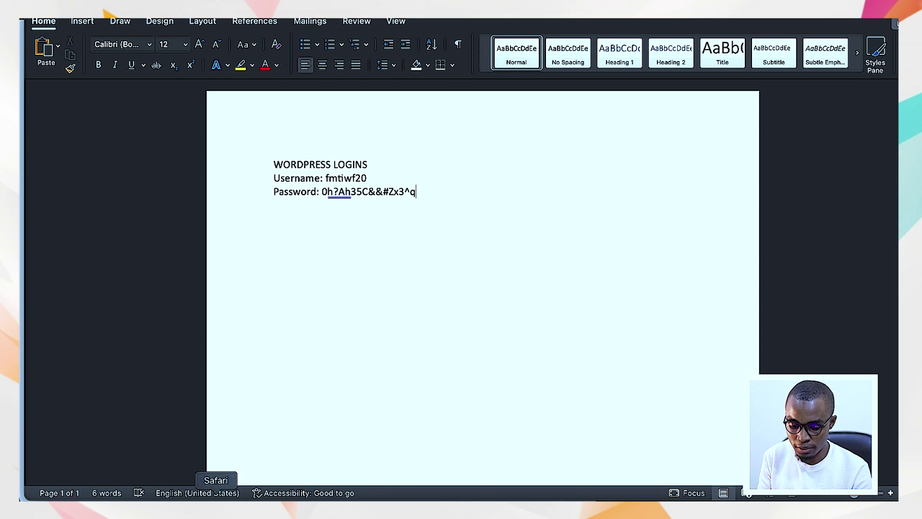
- Back in the install form, expand the Database section to review it, then collapse it unchanged
{"action": "left_click", "coordinate": [219, 495]}
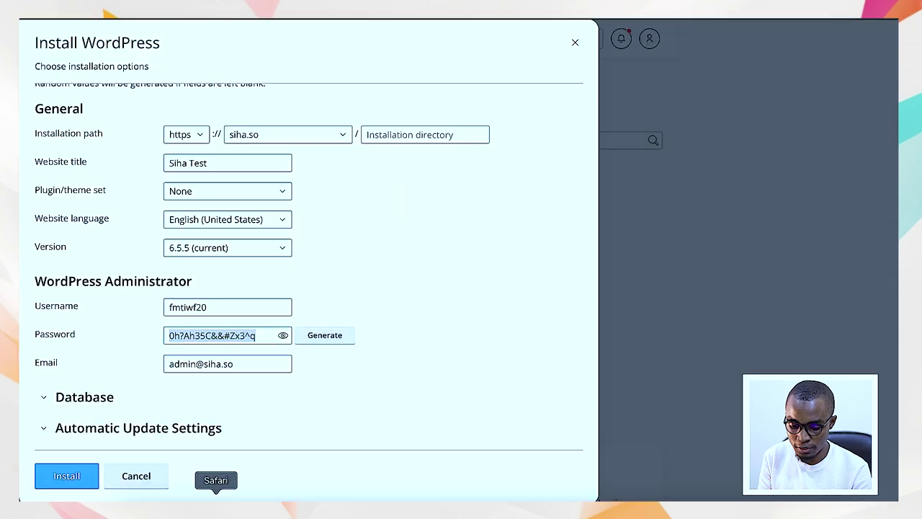
{"action": "left_click", "coordinate": [45, 395]}
{"action": "scroll", "coordinate": [154, 383], "scroll_direction": "down", "scroll_amount": 3}
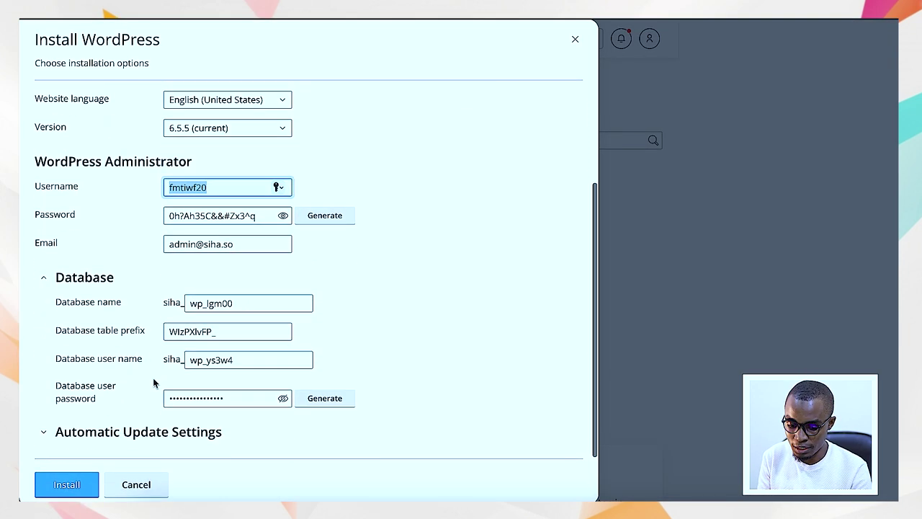
{"action": "left_click", "coordinate": [44, 282]}
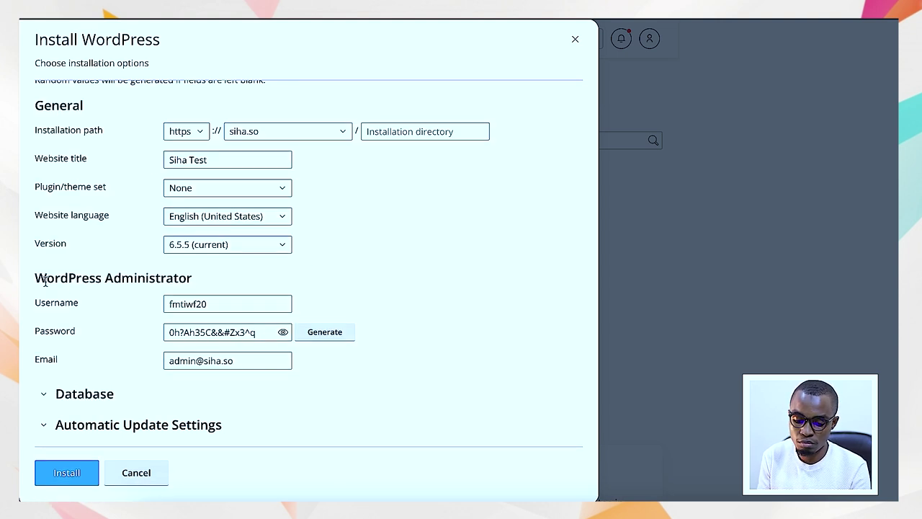
- Run the WordPress install for Siha Test on siha.so until Installation Complete appears
{"action": "left_click", "coordinate": [72, 474]}
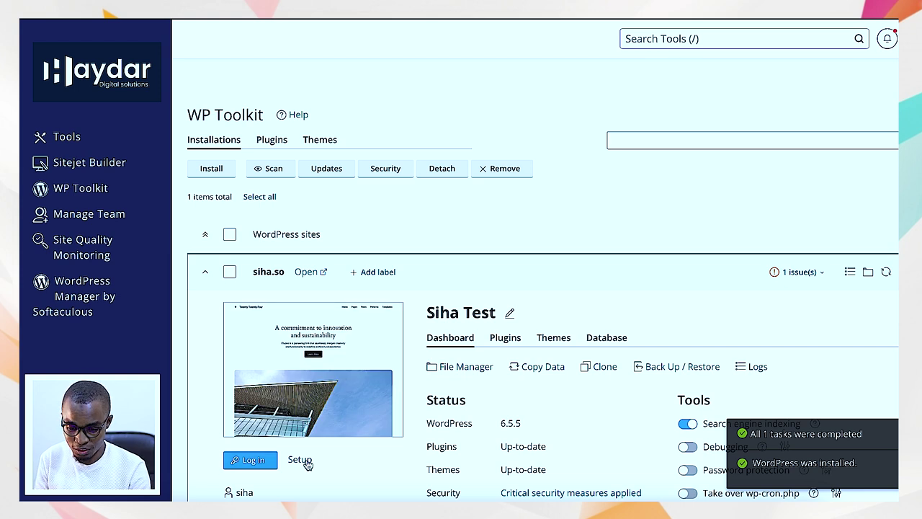
{"action": "scroll", "coordinate": [313, 459], "scroll_direction": "down", "scroll_amount": 1}
{"action": "scroll", "coordinate": [313, 460], "scroll_direction": "down", "scroll_amount": 2}
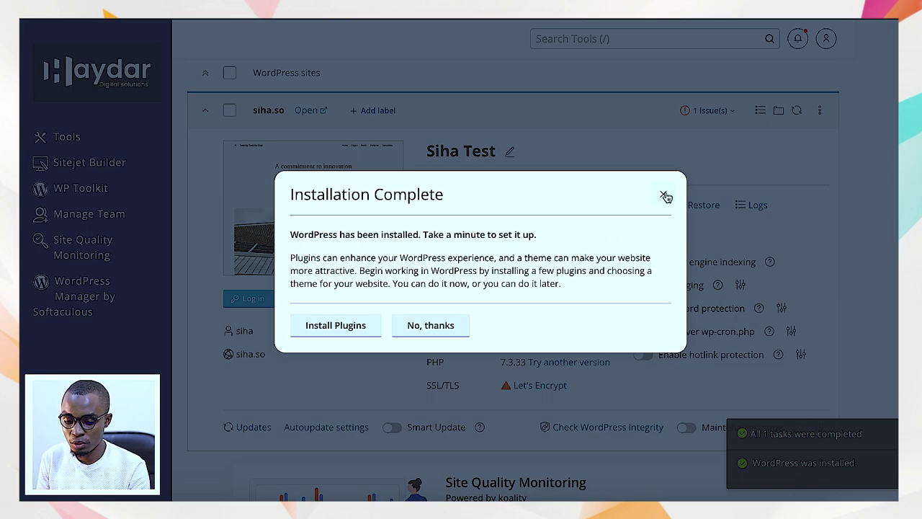
- Decline the plugin offer with 'No, thanks' and load siha.so/wp-admin in a new tab
{"action": "left_click", "coordinate": [436, 326]}
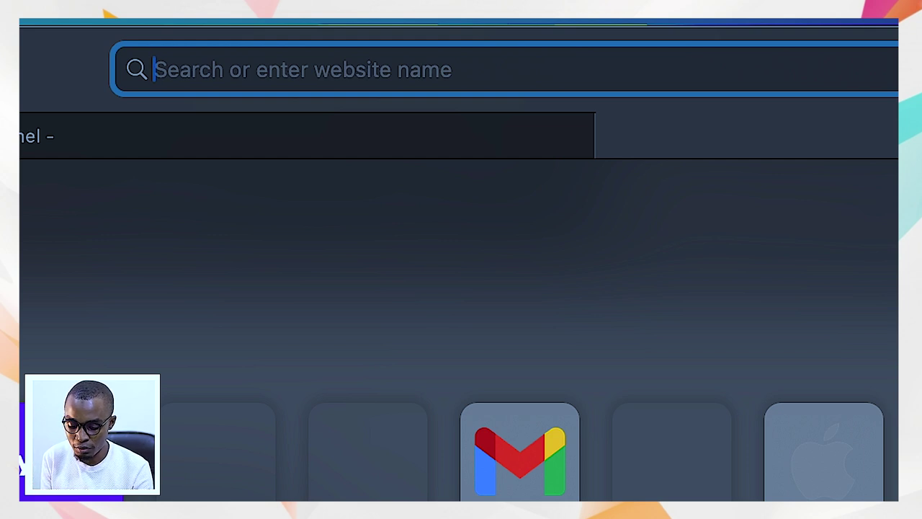
{"action": "type", "text": "si"}
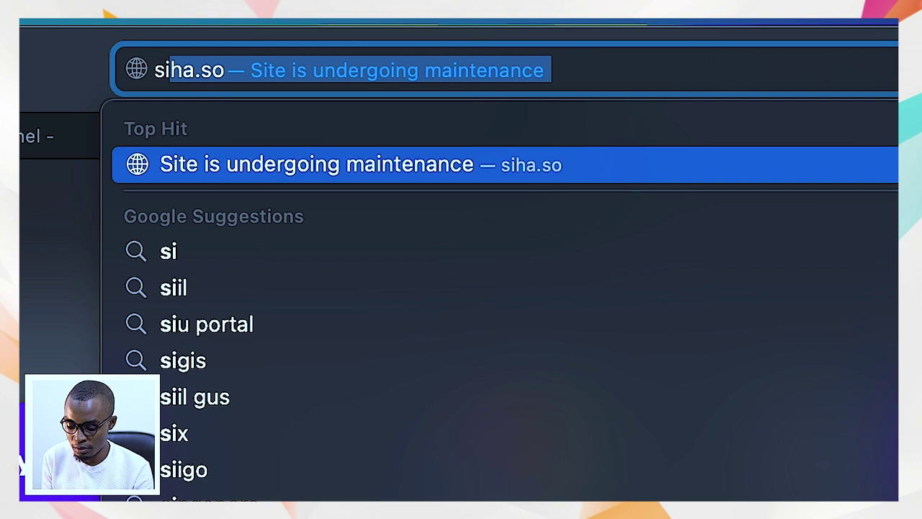
{"action": "key", "text": "Down"}
{"action": "key", "text": "Up"}
{"action": "type", "text": "ha.so/"}
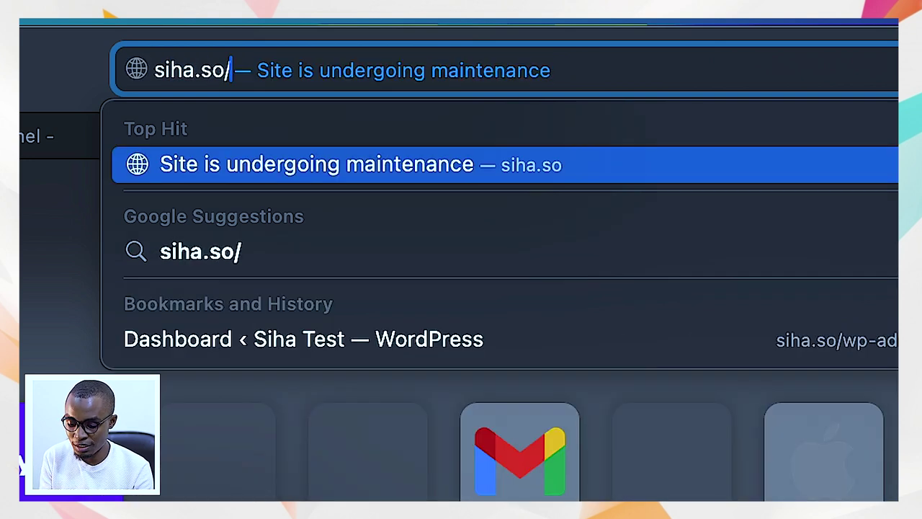
{"action": "type", "text": "wp-"}
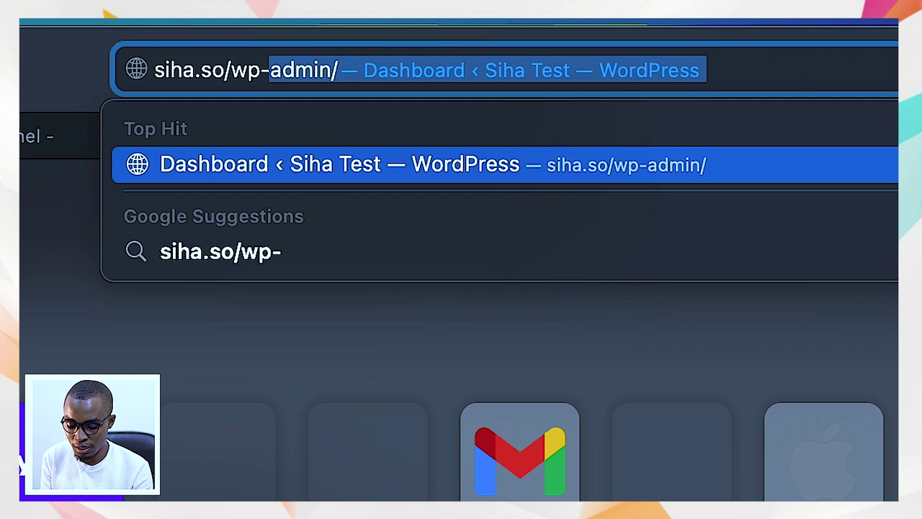
{"action": "type", "text": "admin"}
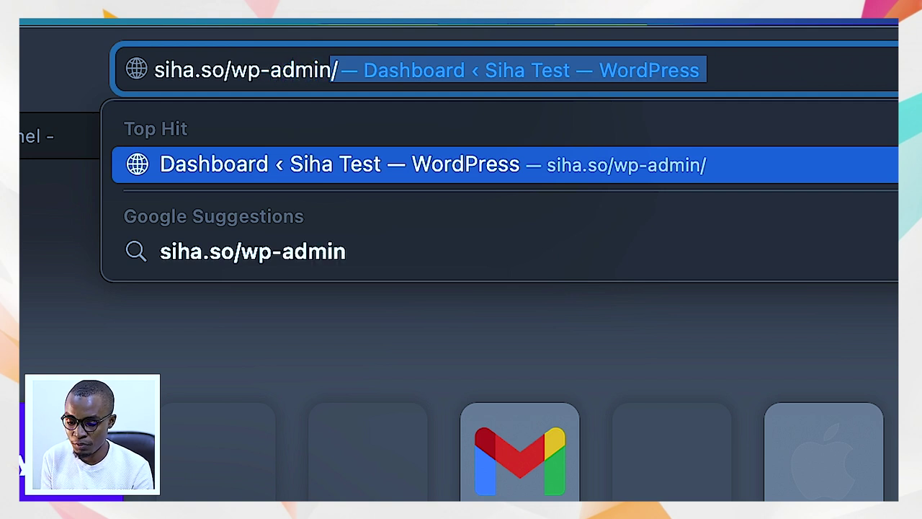
{"action": "key", "text": "Return"}
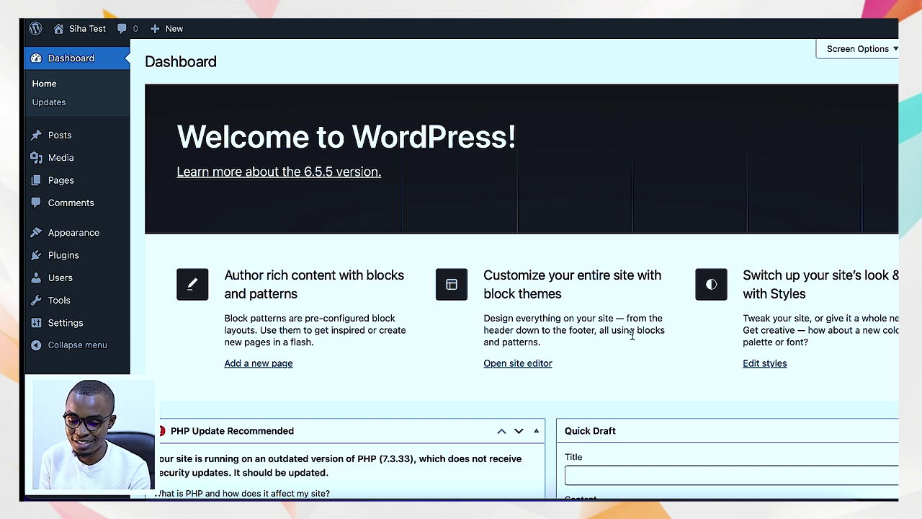
- Open the Siha Test site via the admin bar's Visit Site link in a new tab and view it
{"action": "scroll", "coordinate": [407, 325], "scroll_direction": "down", "scroll_amount": 2}
{"action": "scroll", "coordinate": [407, 324], "scroll_direction": "up", "scroll_amount": 3}
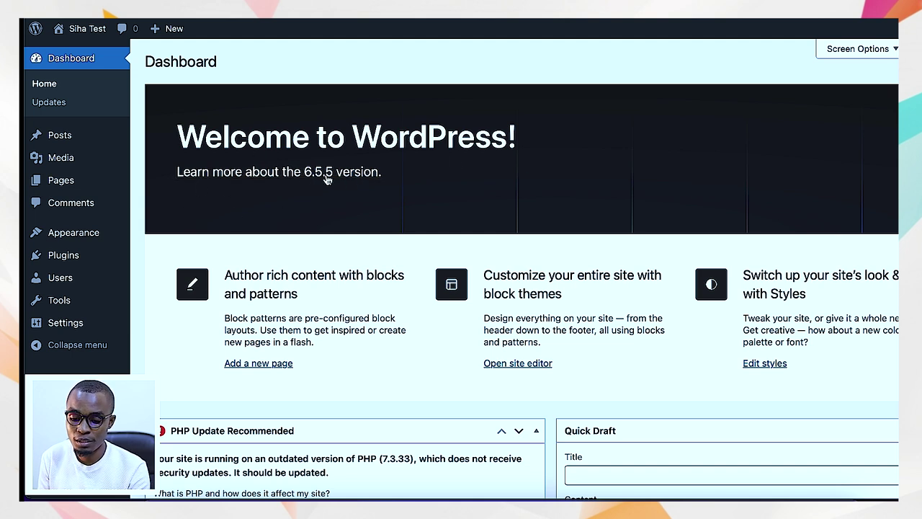
{"action": "scroll", "coordinate": [353, 224], "scroll_direction": "down", "scroll_amount": 3}
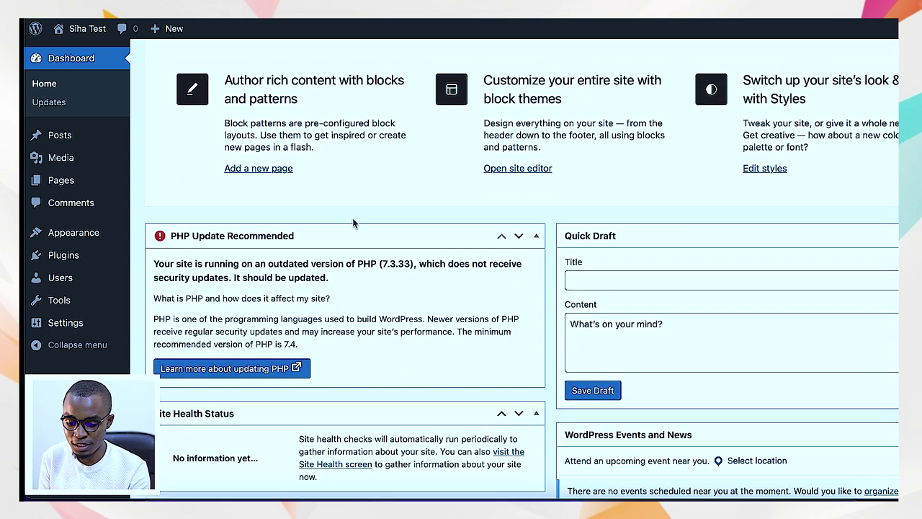
{"action": "scroll", "coordinate": [353, 224], "scroll_direction": "down", "scroll_amount": 5}
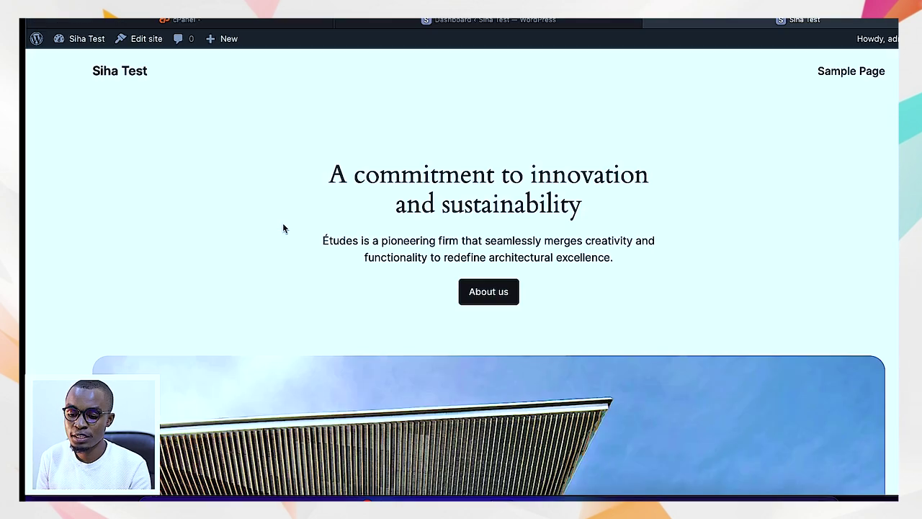
{"action": "left_click", "coordinate": [485, 21]}
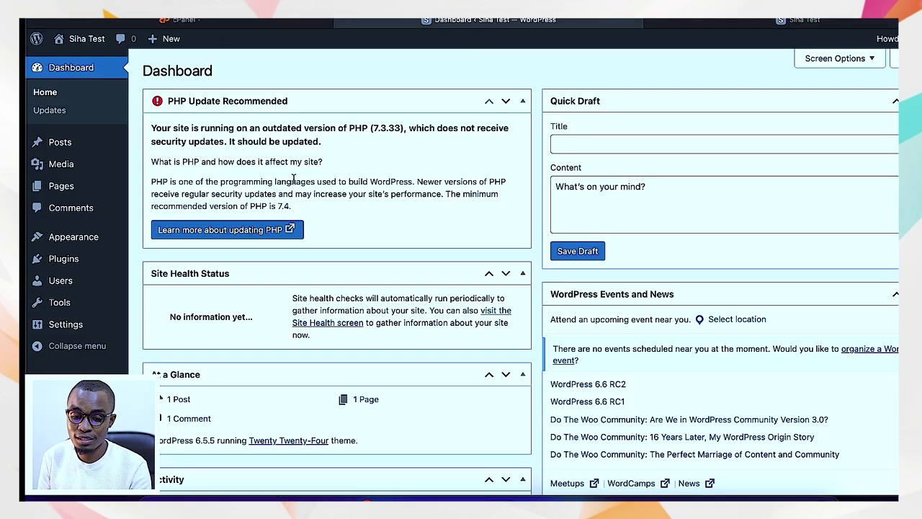
{"action": "mouse_move", "coordinate": [85, 38]}
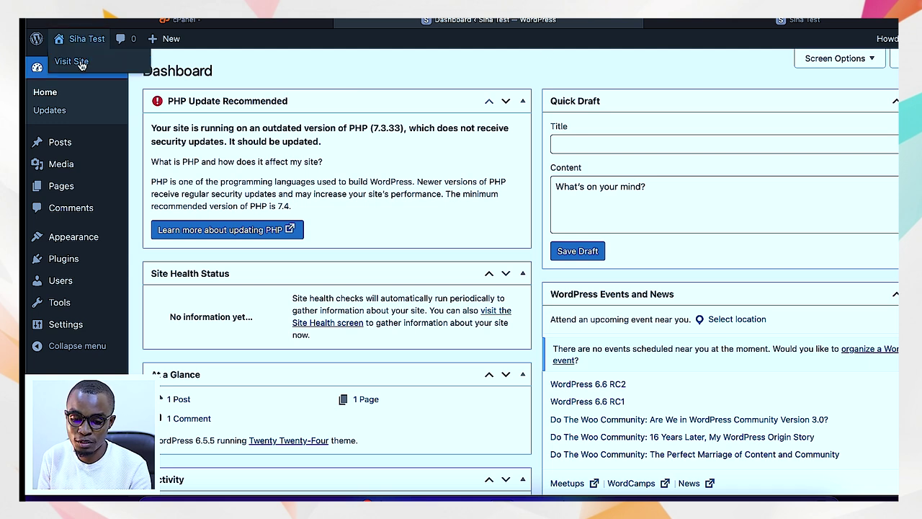
{"action": "right_click", "coordinate": [73, 63]}
{"action": "left_click", "coordinate": [126, 72]}
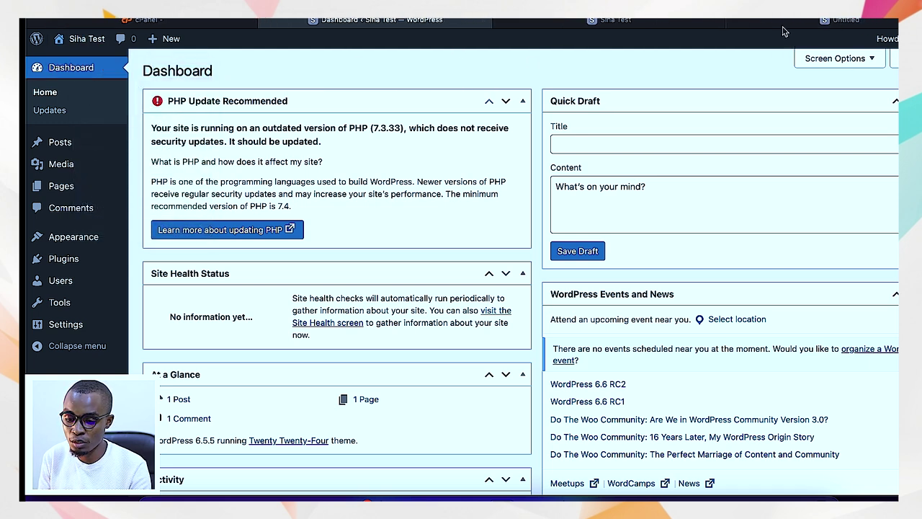
{"action": "left_click", "coordinate": [655, 24]}
{"action": "left_click", "coordinate": [513, 23]}
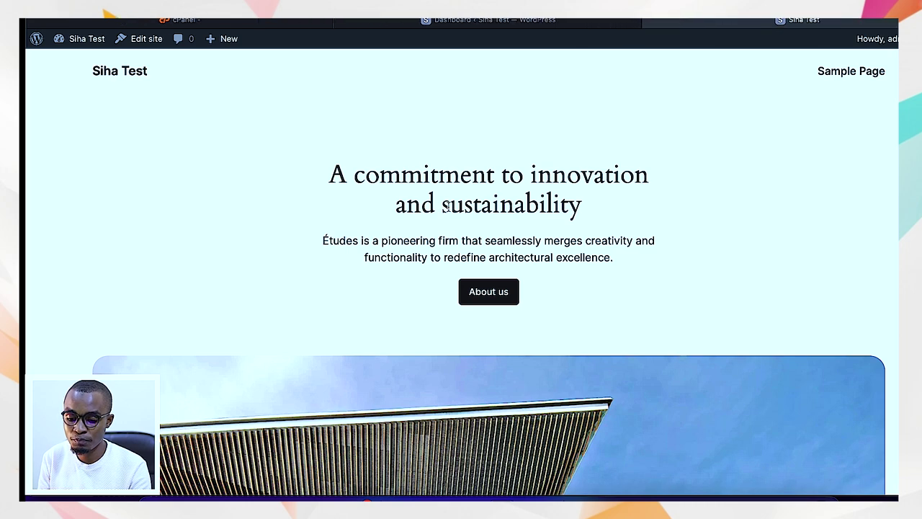
{"action": "scroll", "coordinate": [448, 206], "scroll_direction": "down", "scroll_amount": 15}
{"action": "scroll", "coordinate": [449, 207], "scroll_direction": "down", "scroll_amount": 20}
{"action": "scroll", "coordinate": [448, 207], "scroll_direction": "up", "scroll_amount": 20}
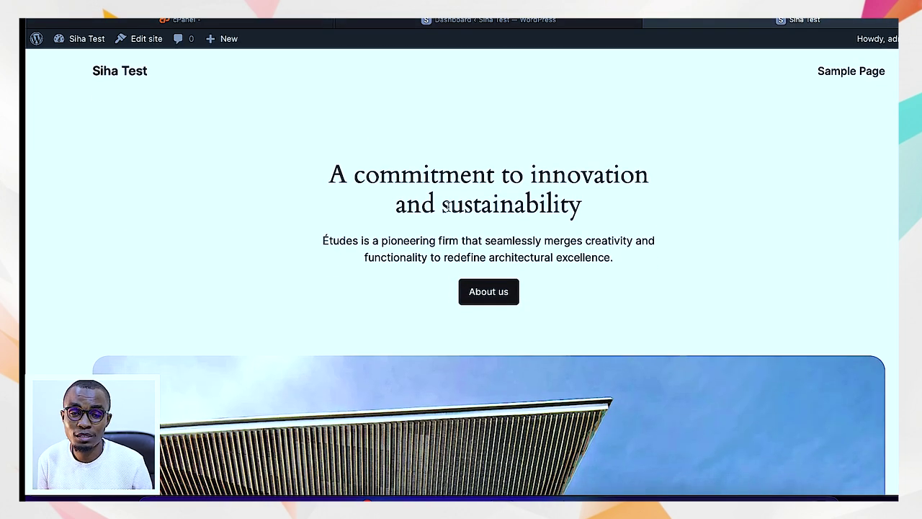